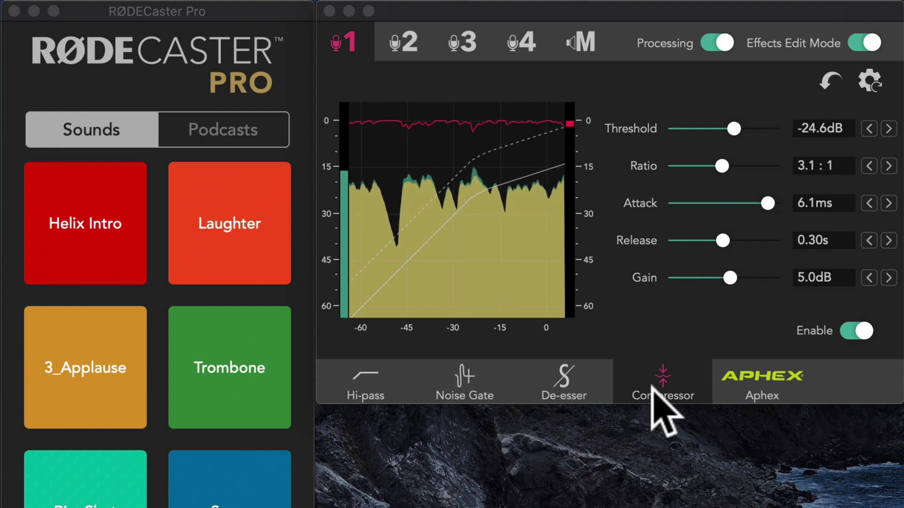
# - Enable Microphone 1's noise gate and set its threshold to -50.1 dB
pyautogui.click(466, 393)
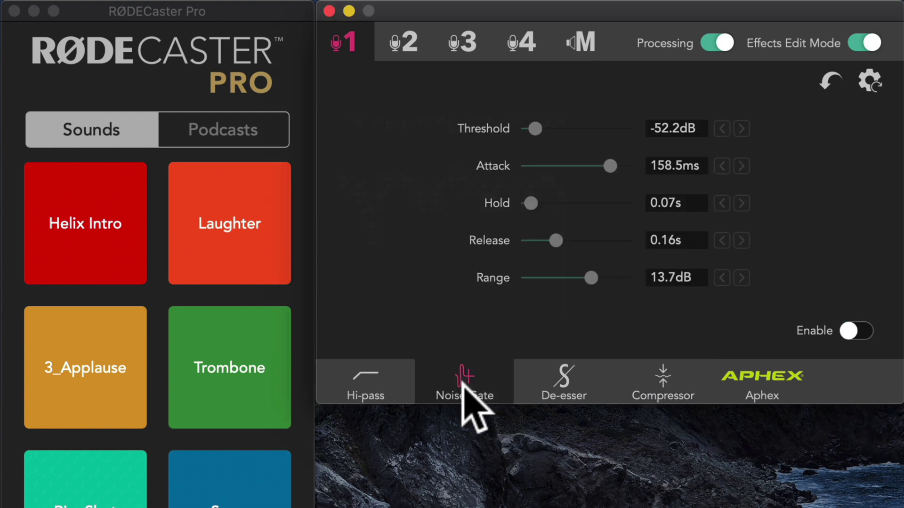
pyautogui.click(661, 389)
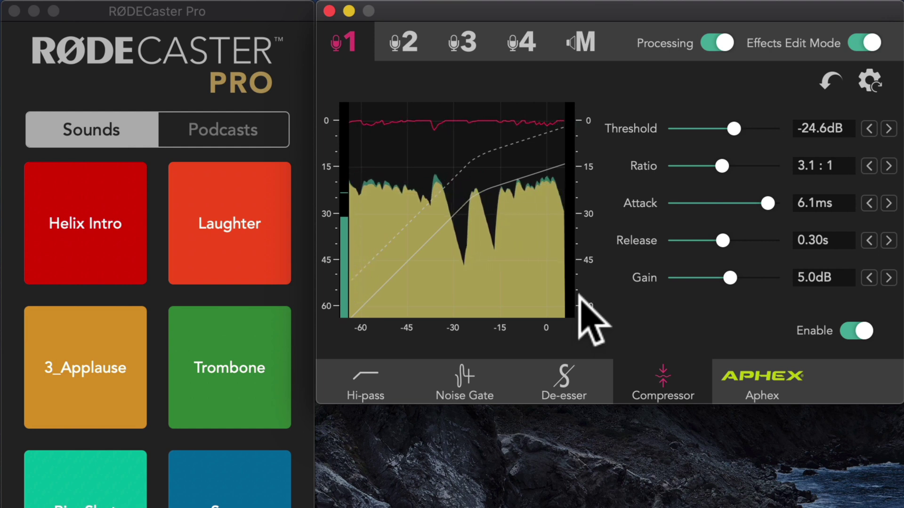
pyautogui.click(474, 372)
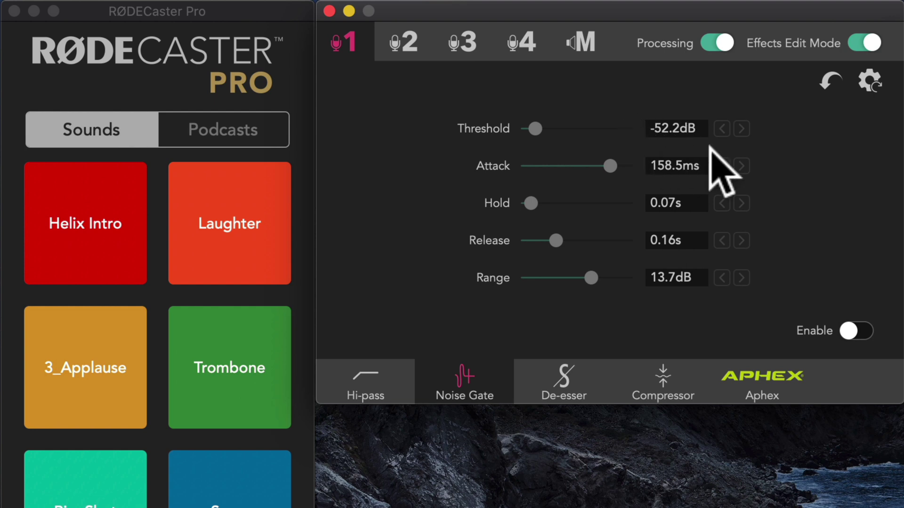
pyautogui.click(847, 329)
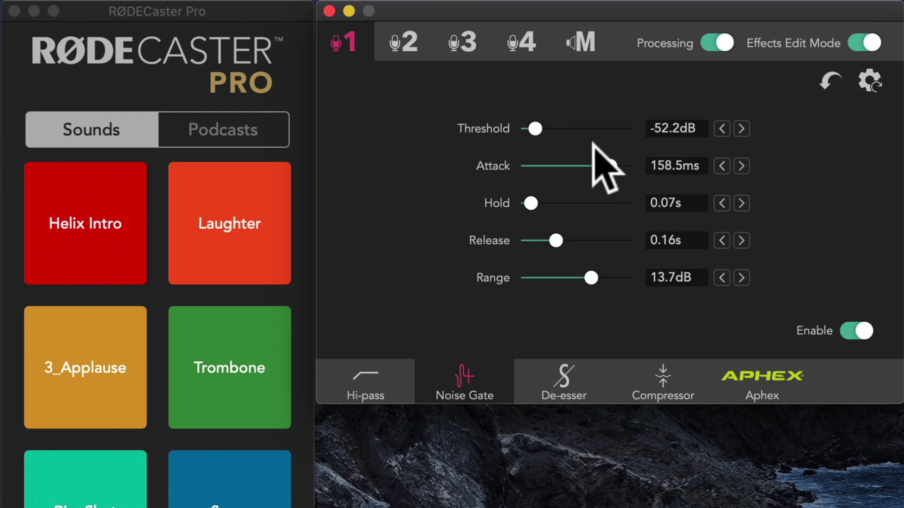
pyautogui.moveTo(532, 117); pyautogui.dragTo(540, 117)
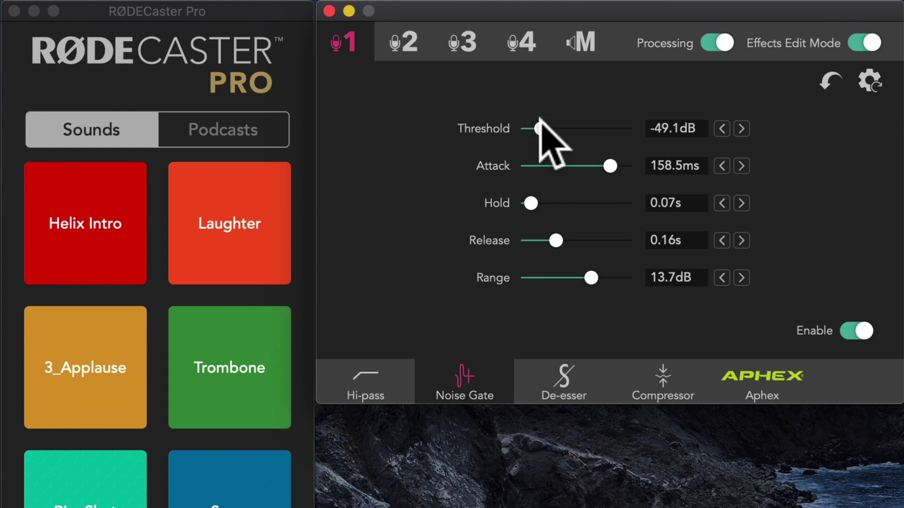
pyautogui.moveTo(540, 118); pyautogui.dragTo(537, 120)
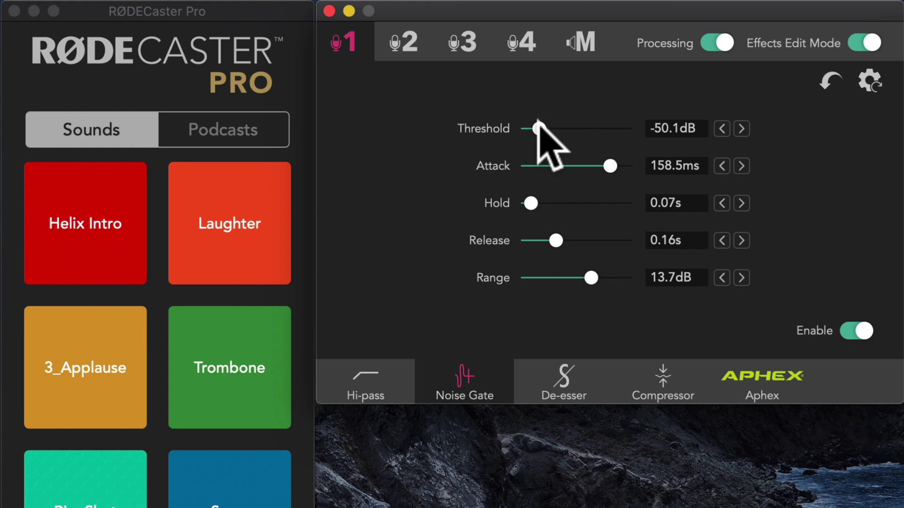
pyautogui.click(673, 397)
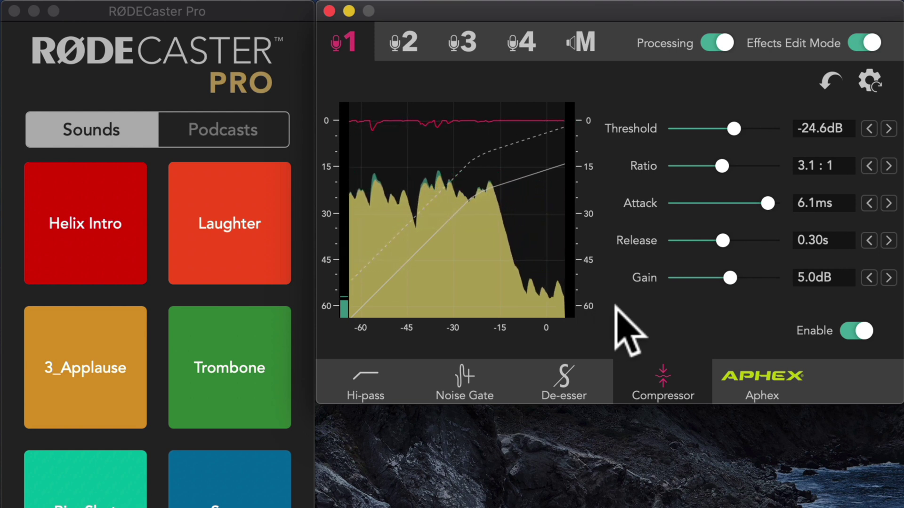
# - Set the gate range to 30.6 dB, attack to its 0.1 ms minimum, and hold to 0.05 s
pyautogui.click(472, 379)
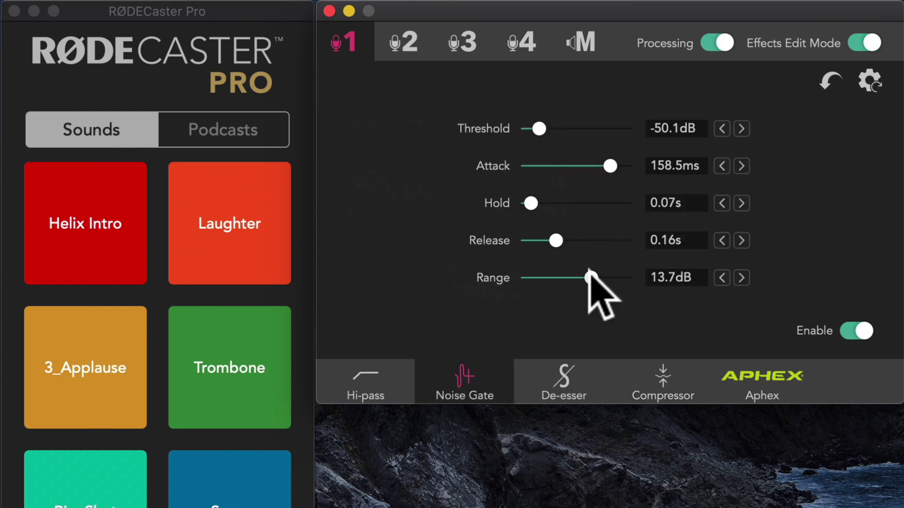
pyautogui.moveTo(589, 277); pyautogui.dragTo(570, 278)
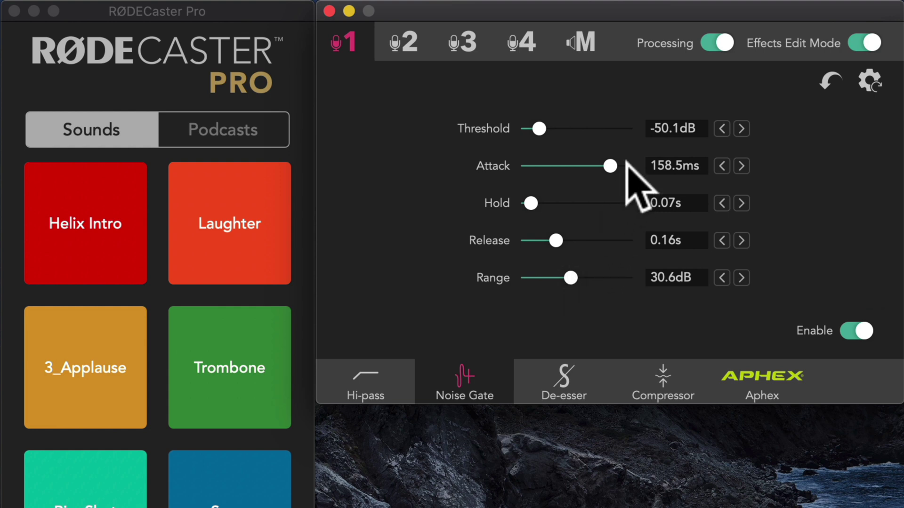
pyautogui.moveTo(608, 164); pyautogui.dragTo(518, 165)
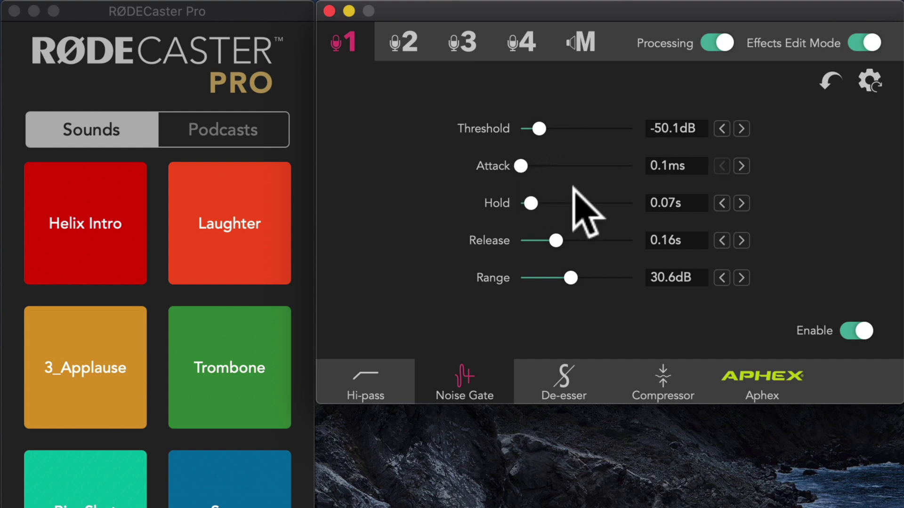
pyautogui.moveTo(531, 203); pyautogui.dragTo(494, 200)
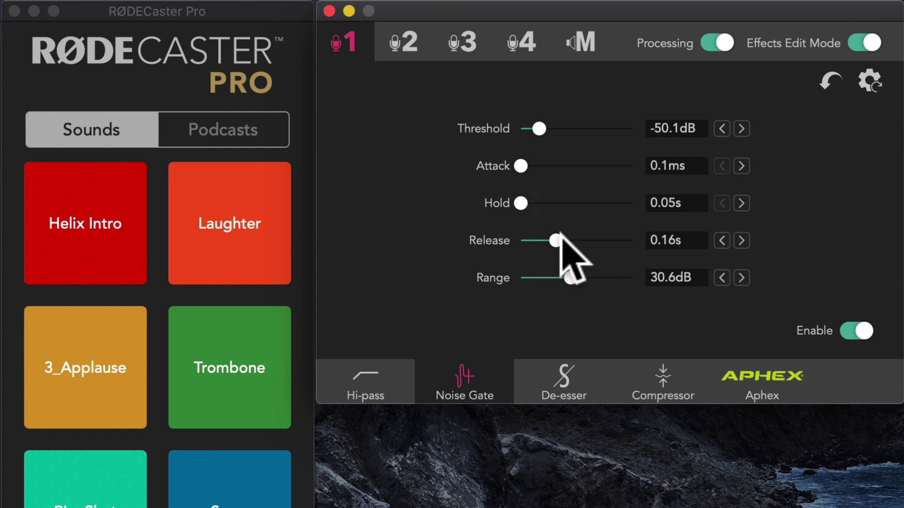
pyautogui.click(670, 383)
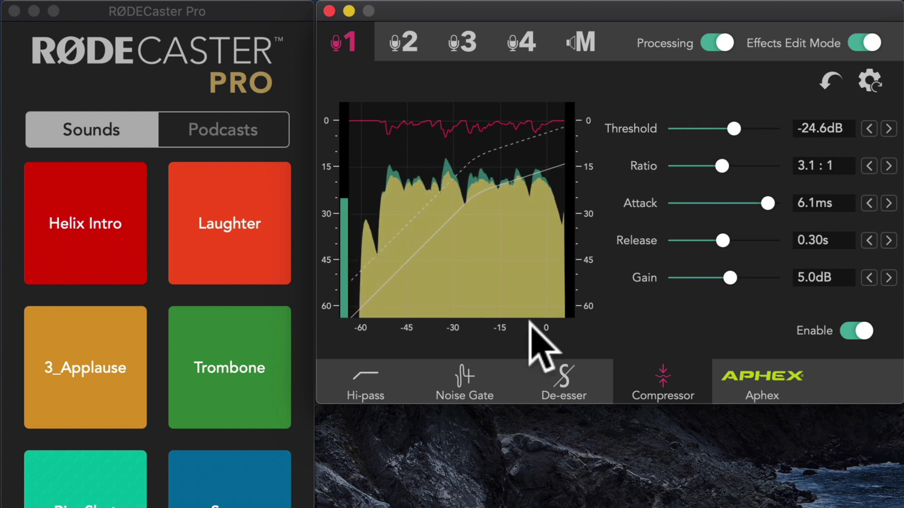
# - Raise the gate threshold to -45.0 dB and the gate attack to 3.4 ms
pyautogui.click(475, 371)
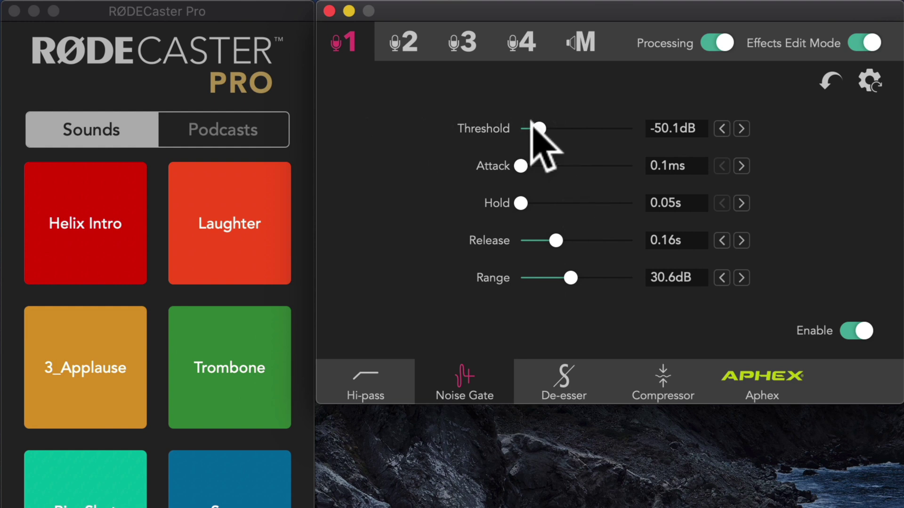
pyautogui.moveTo(538, 127); pyautogui.dragTo(549, 127)
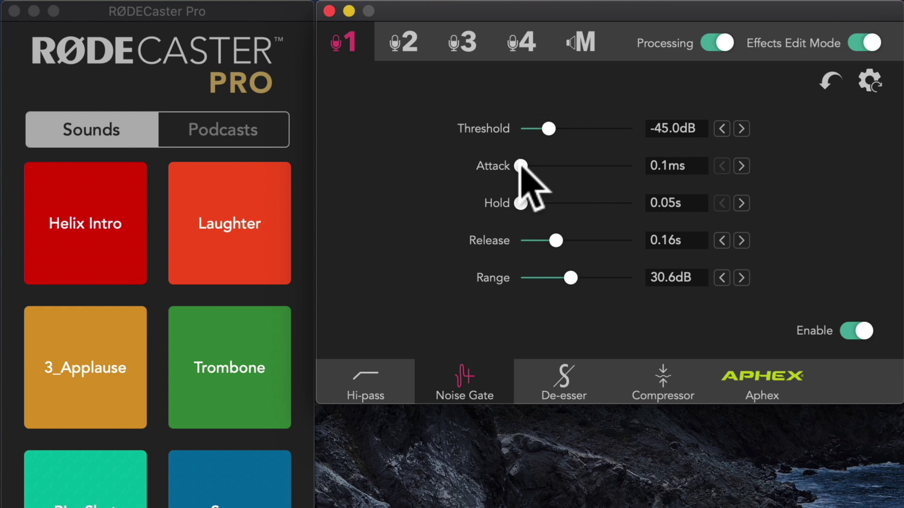
pyautogui.moveTo(522, 164); pyautogui.dragTo(563, 164)
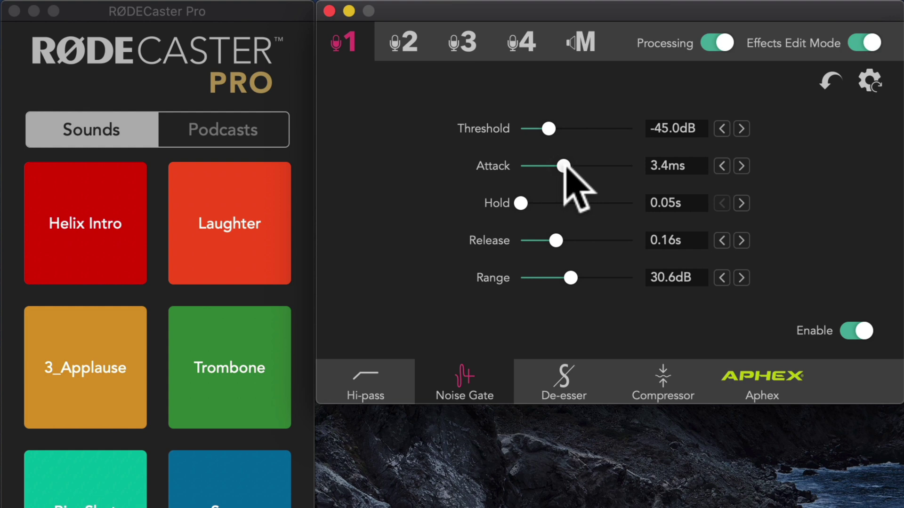
# - Try several gate attack times up to the 1000 ms maximum and settle on 4.0 ms
pyautogui.moveTo(564, 165)
pyautogui.mouseDown()
pyautogui.moveTo(617, 168)
pyautogui.moveTo(552, 165)
pyautogui.mouseUp()
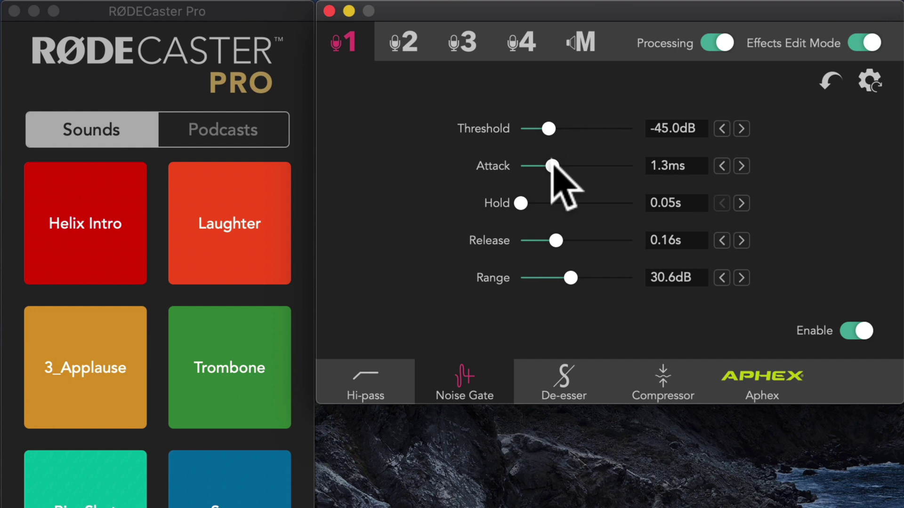
pyautogui.moveTo(552, 166); pyautogui.dragTo(680, 169)
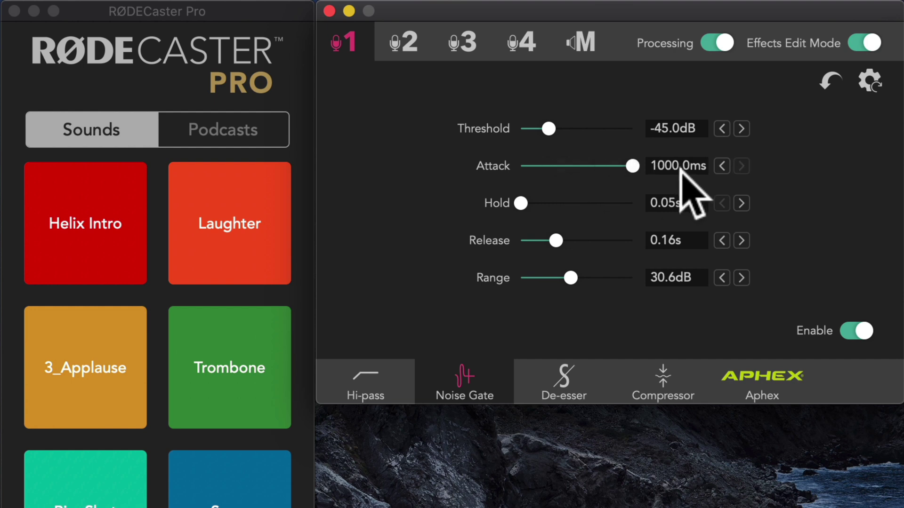
pyautogui.moveTo(680, 169); pyautogui.dragTo(591, 165)
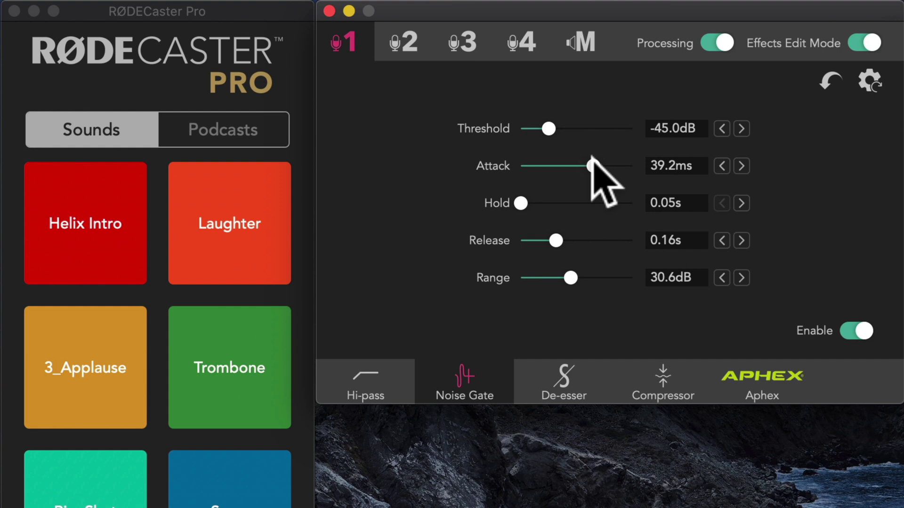
pyautogui.moveTo(591, 160); pyautogui.dragTo(564, 160)
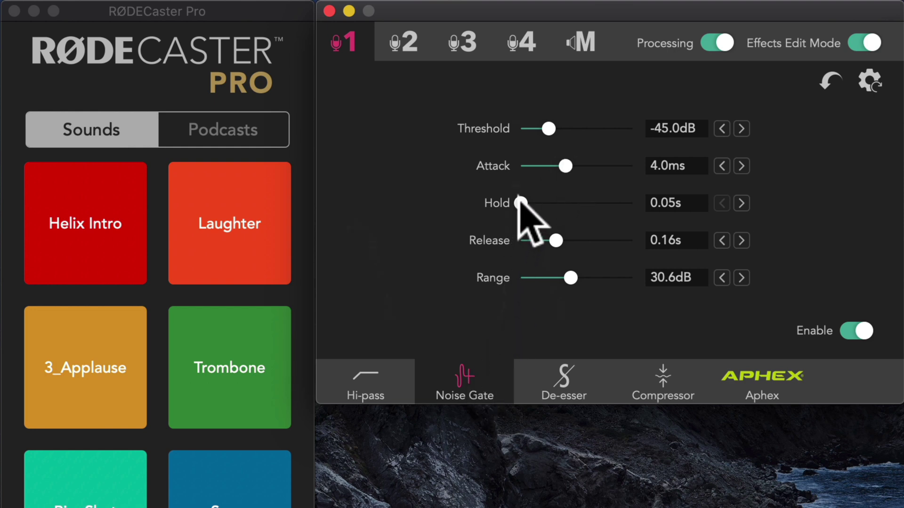
# - Bring the gate hold down to its 0.05 s minimum after trying the 2.00 s maximum
pyautogui.moveTo(519, 202); pyautogui.dragTo(702, 200)
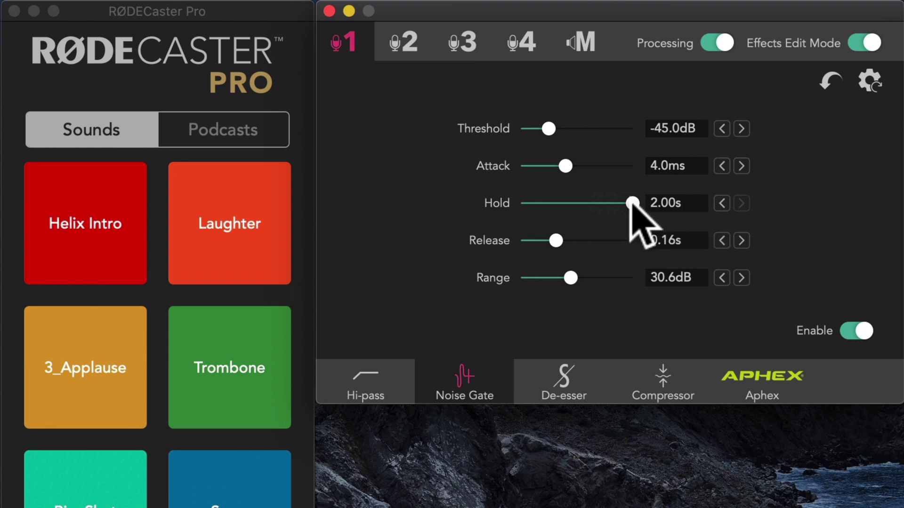
pyautogui.click(676, 380)
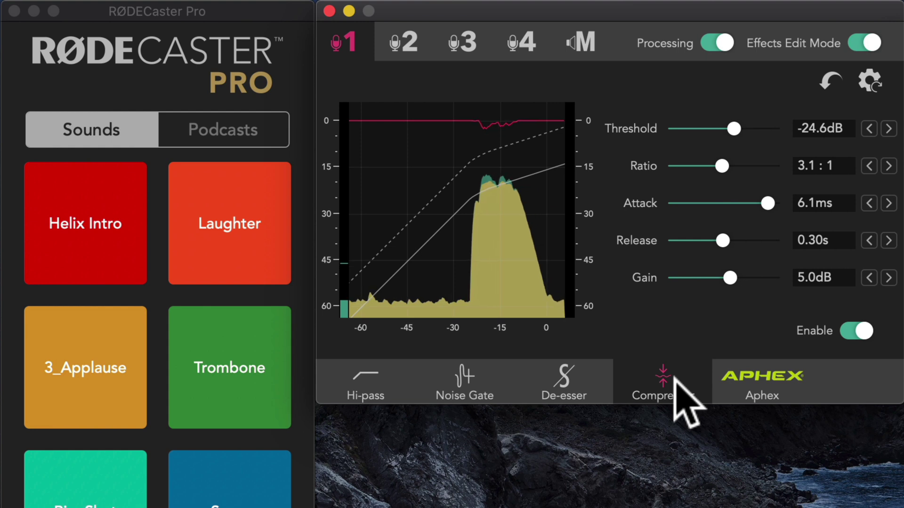
pyautogui.click(484, 391)
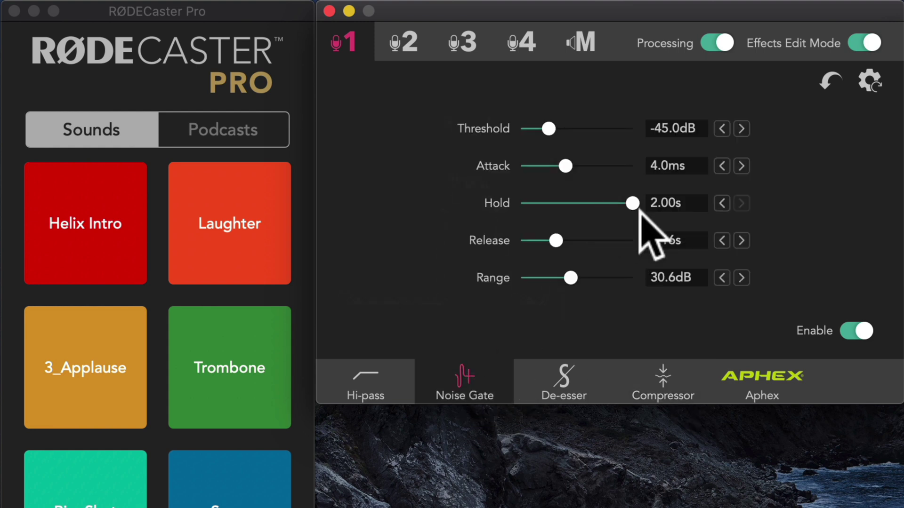
pyautogui.moveTo(631, 202); pyautogui.dragTo(574, 203)
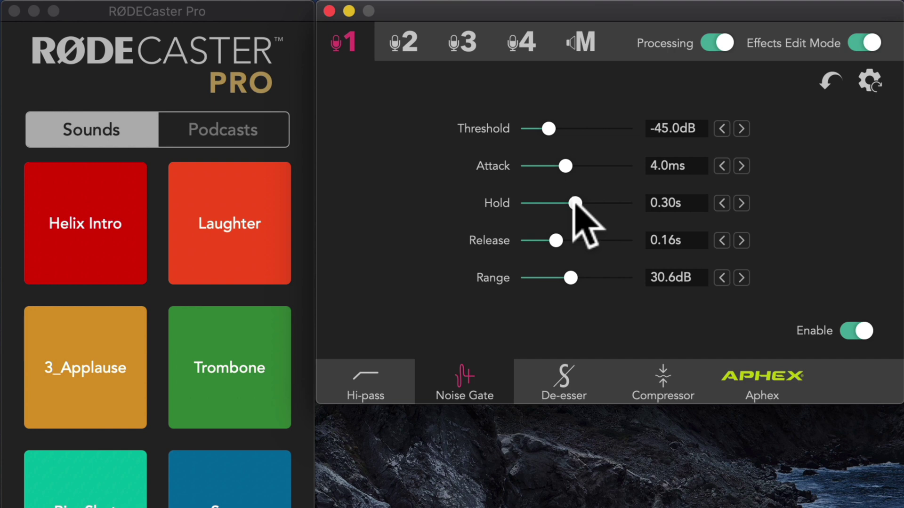
pyautogui.moveTo(573, 202); pyautogui.dragTo(489, 195)
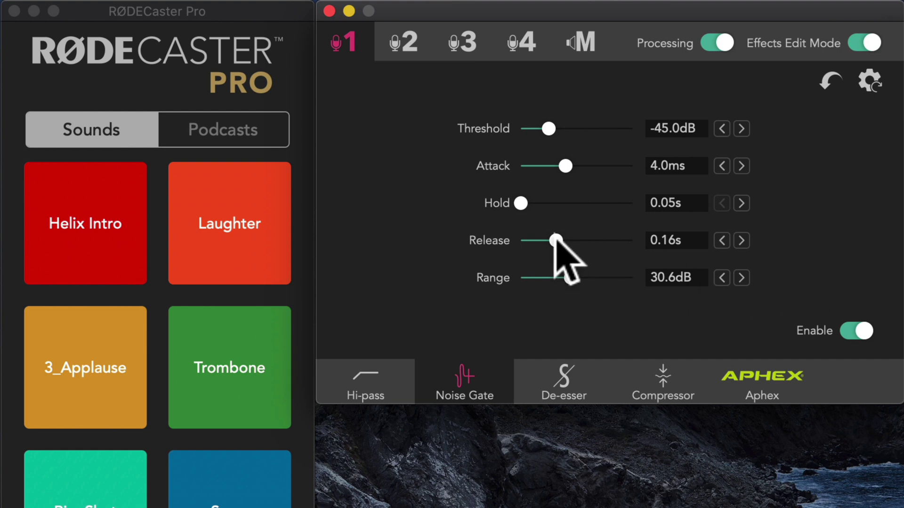
# - Sweep the gate release from its minimum up to 2.00 s, then back down toward 1.00 s
pyautogui.moveTo(555, 240); pyautogui.dragTo(432, 241)
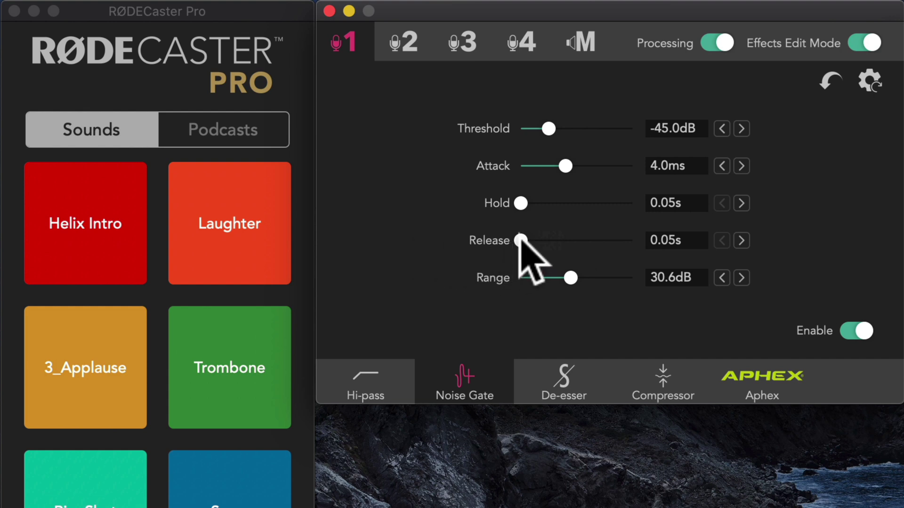
pyautogui.moveTo(519, 240); pyautogui.dragTo(674, 236)
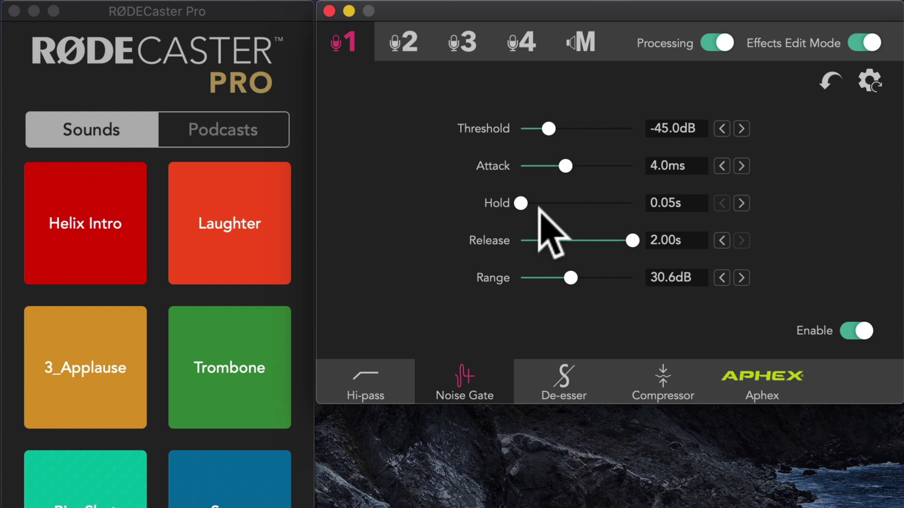
pyautogui.moveTo(631, 240); pyautogui.dragTo(610, 240)
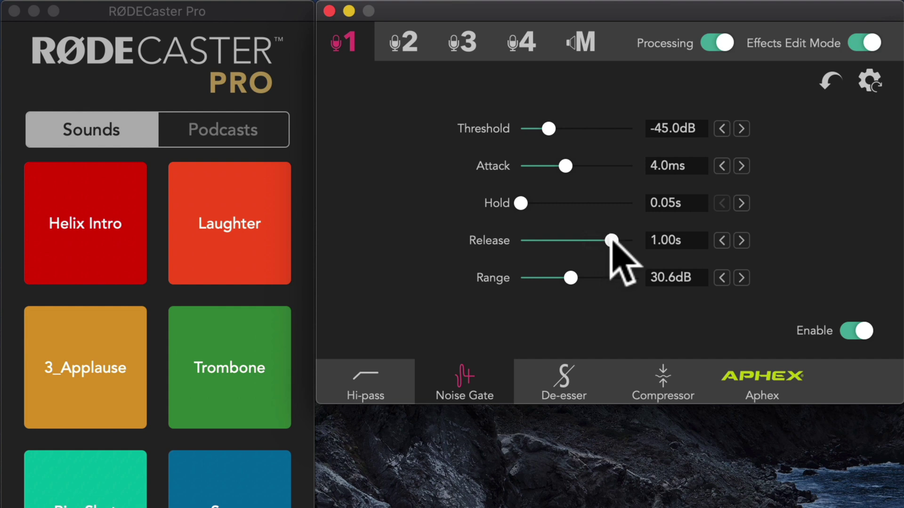
# - Fine-tune the gate release until it reads 1.00 s
pyautogui.moveTo(611, 240); pyautogui.dragTo(484, 227)
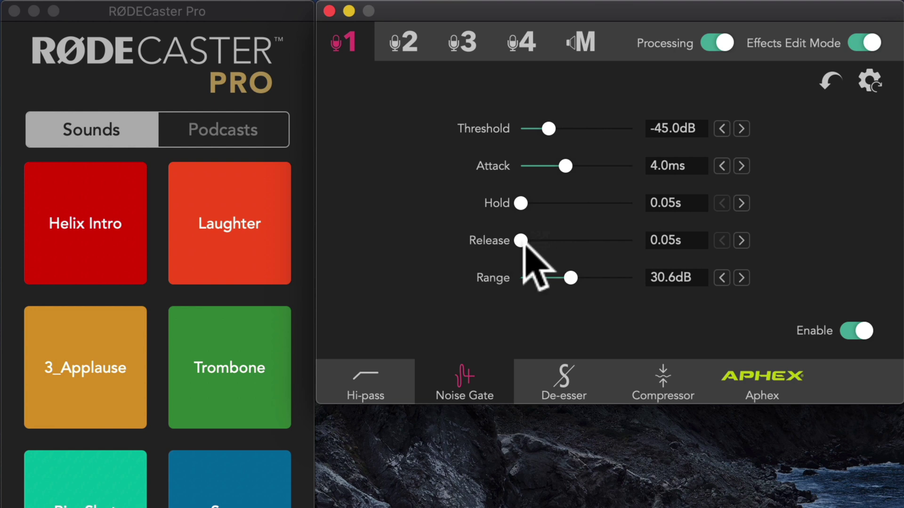
pyautogui.moveTo(519, 233); pyautogui.dragTo(591, 241)
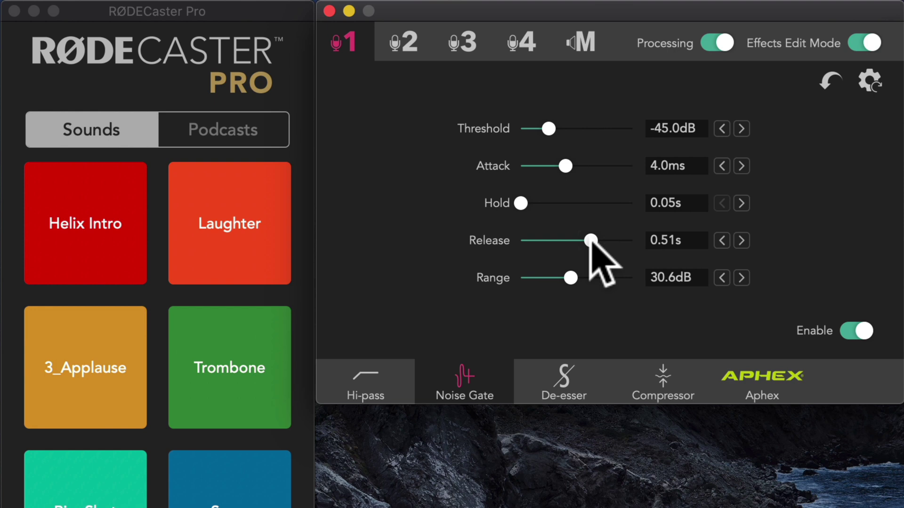
pyautogui.moveTo(590, 239); pyautogui.dragTo(611, 226)
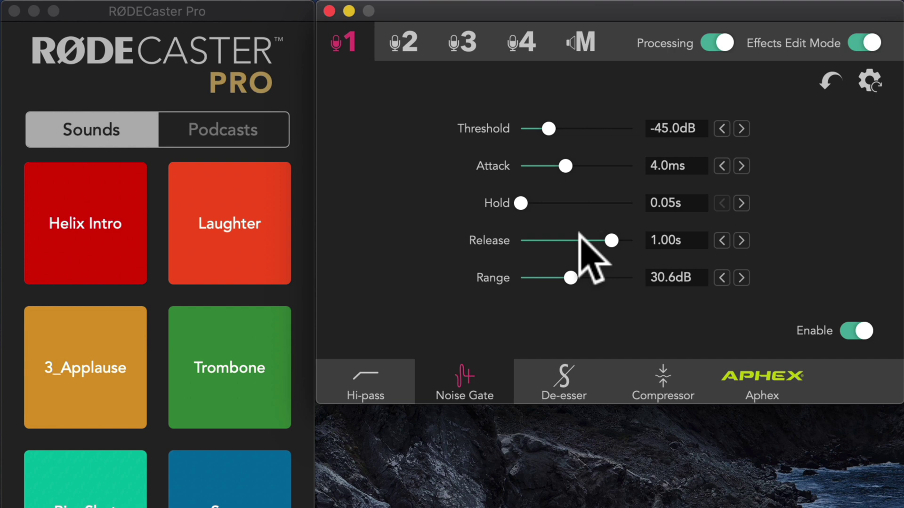
# - Toggle the noise gate off and back on, then lower its range to 9.0 dB
pyautogui.click(861, 332)
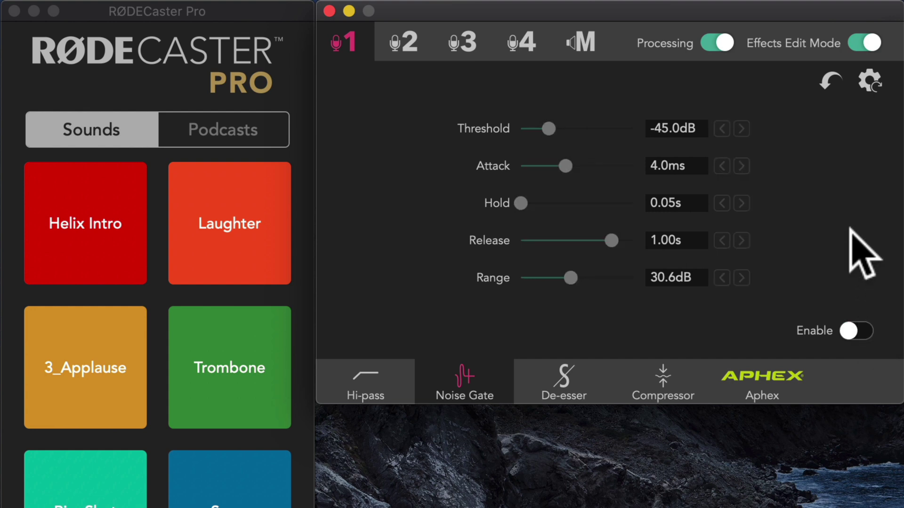
pyautogui.click(851, 331)
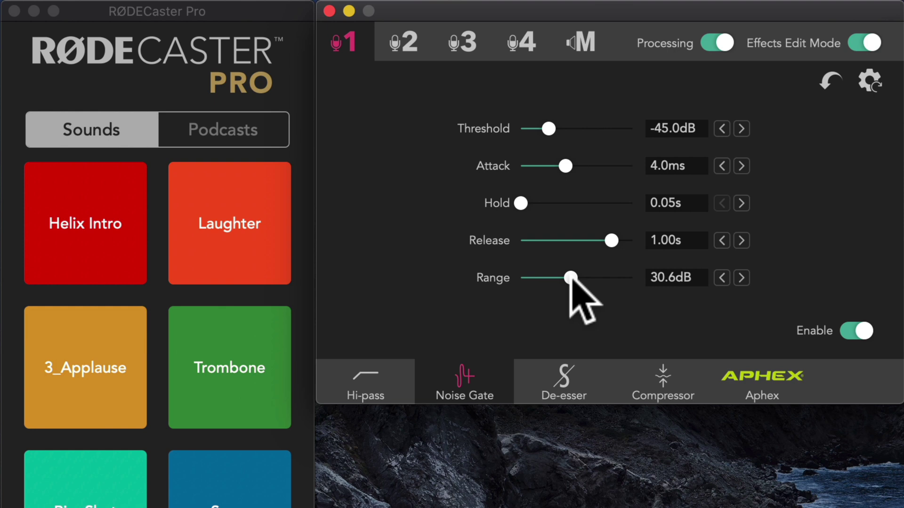
pyautogui.moveTo(570, 278); pyautogui.dragTo(597, 278)
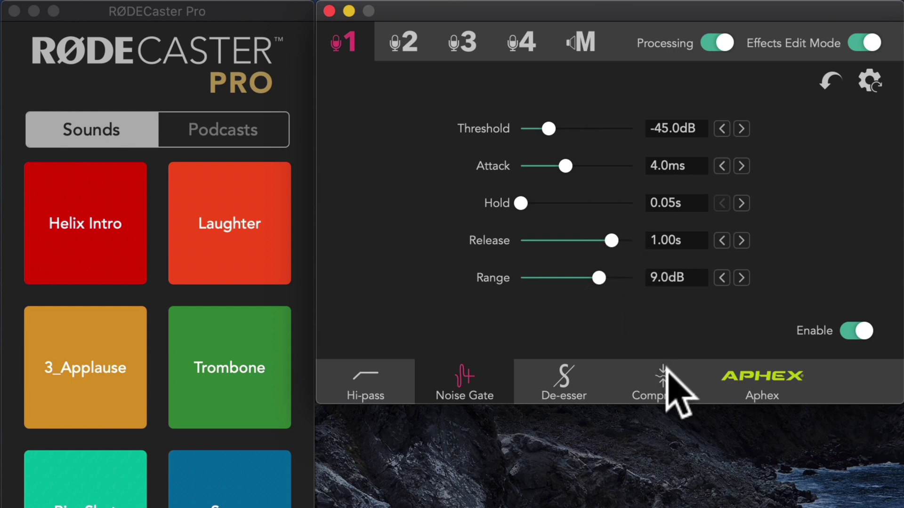
# - Switch back to Microphone 1's compressor page
pyautogui.click(663, 384)
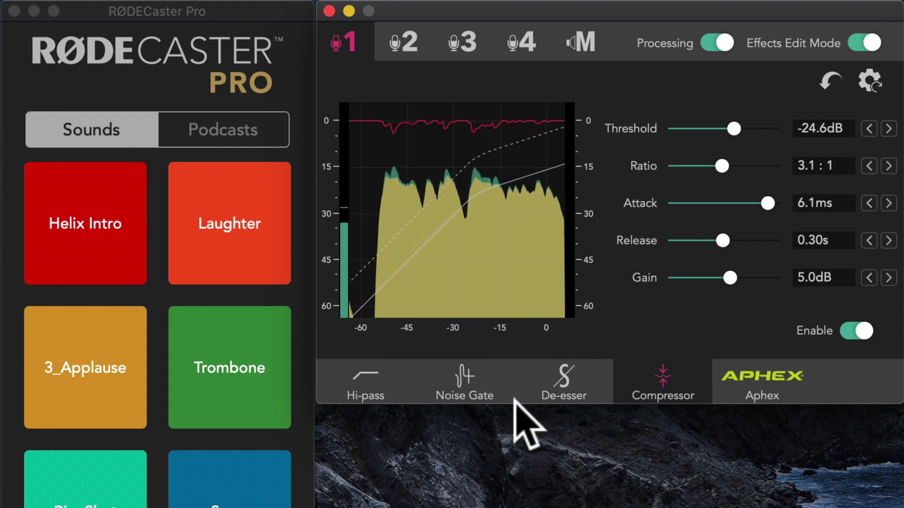
# - Trial a 3.0 dB gate range against the compressor, then set the range back to about 9.1 dB
pyautogui.click(478, 373)
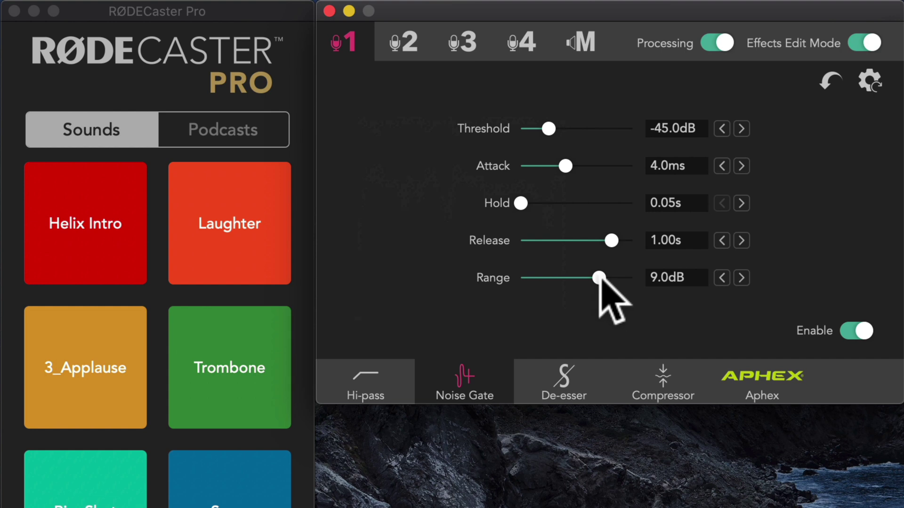
pyautogui.moveTo(599, 278); pyautogui.dragTo(613, 278)
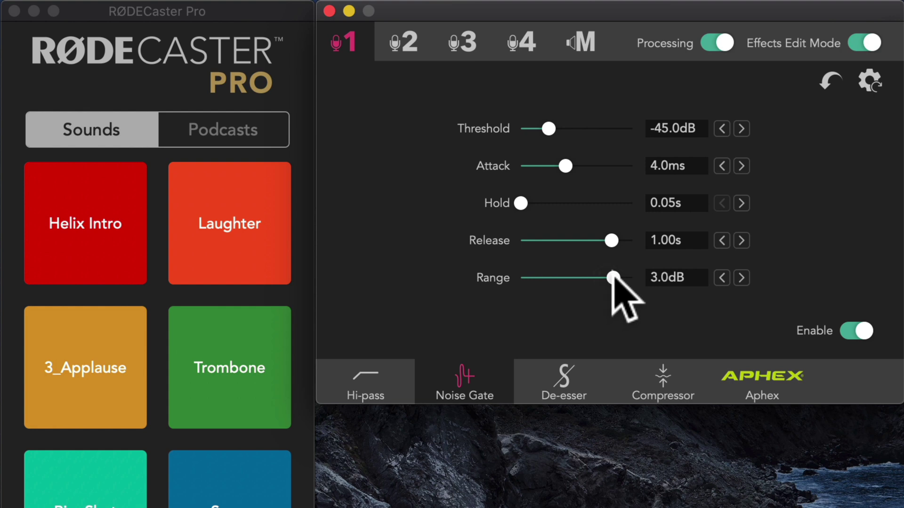
pyautogui.click(661, 382)
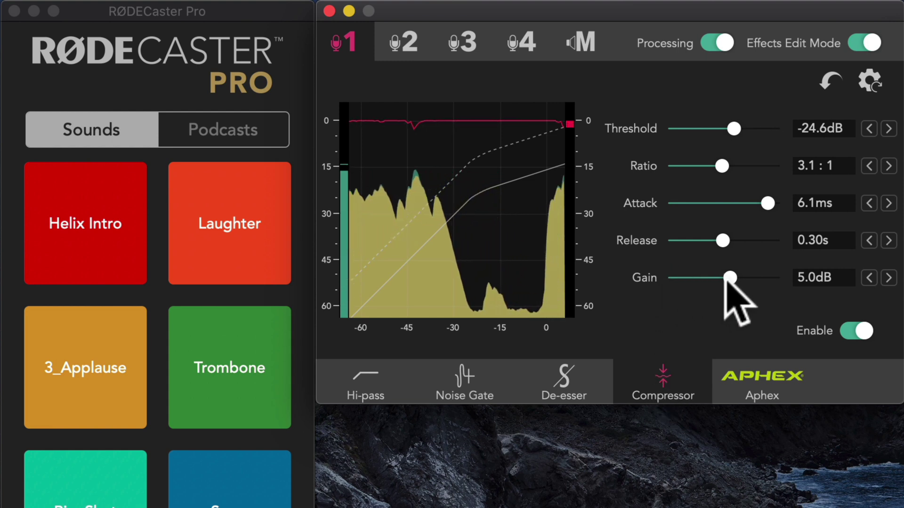
pyautogui.click(476, 372)
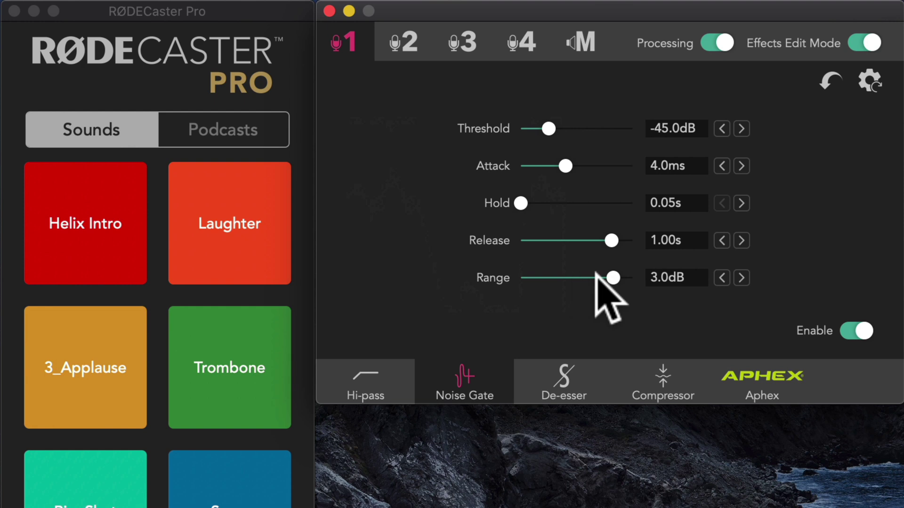
pyautogui.moveTo(614, 274); pyautogui.dragTo(598, 275)
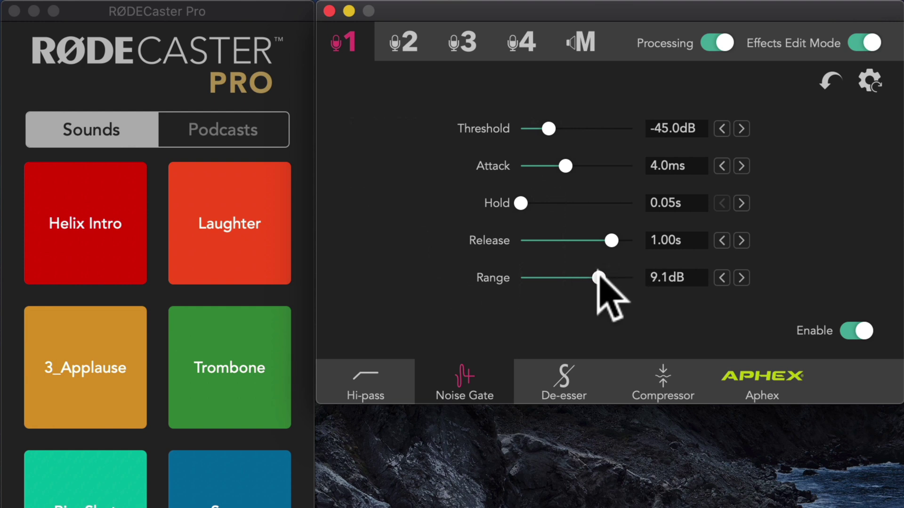
pyautogui.click(663, 381)
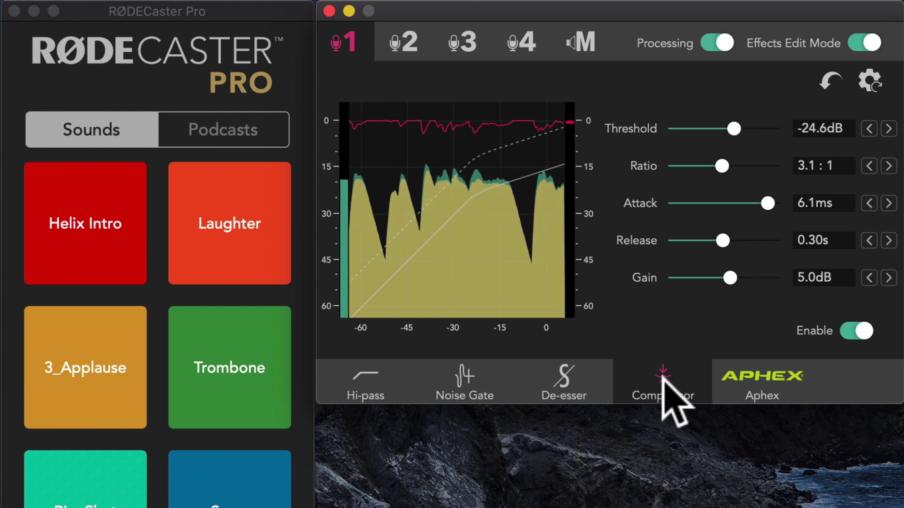
pyautogui.click(474, 385)
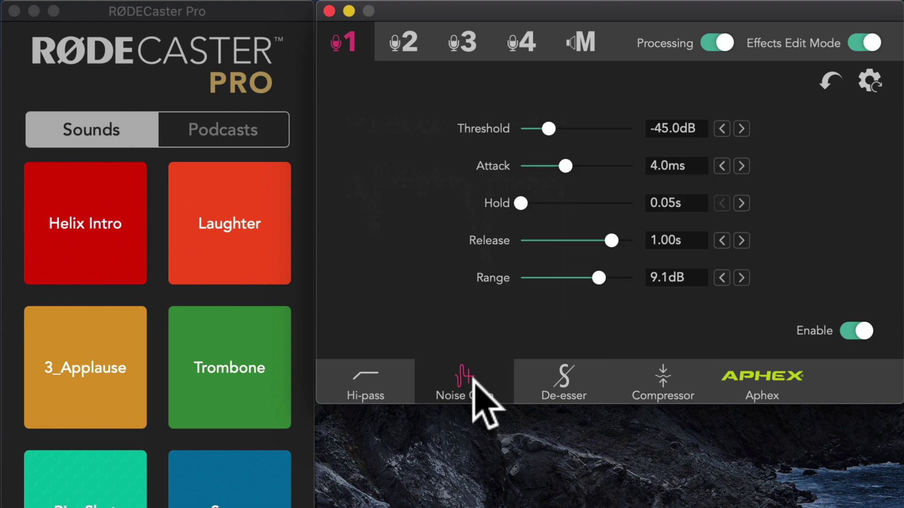